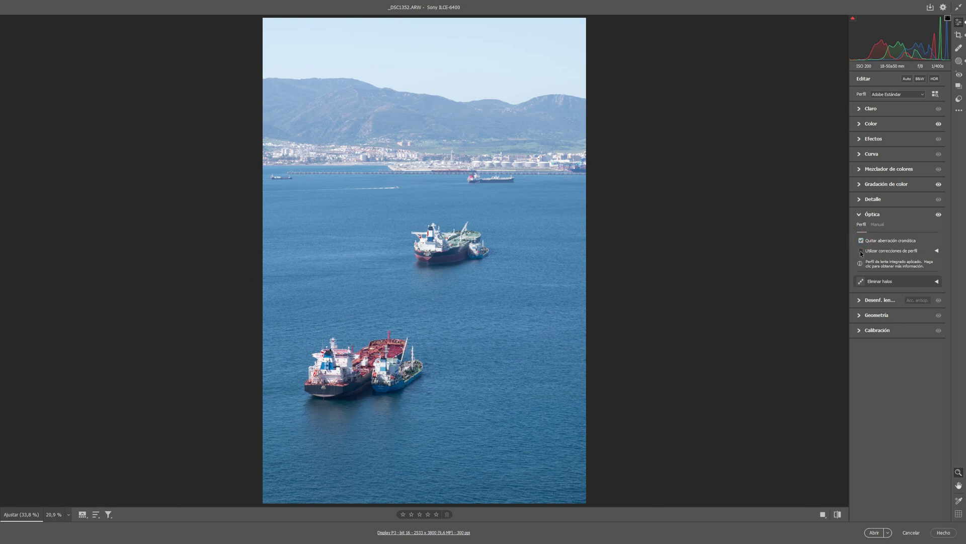
Enable the lens profile corrections for the photo
left_click(861, 251)
Try the Total crop preset to show the full uncropped photo, and undo it to restore the existing crop
left_click(961, 36)
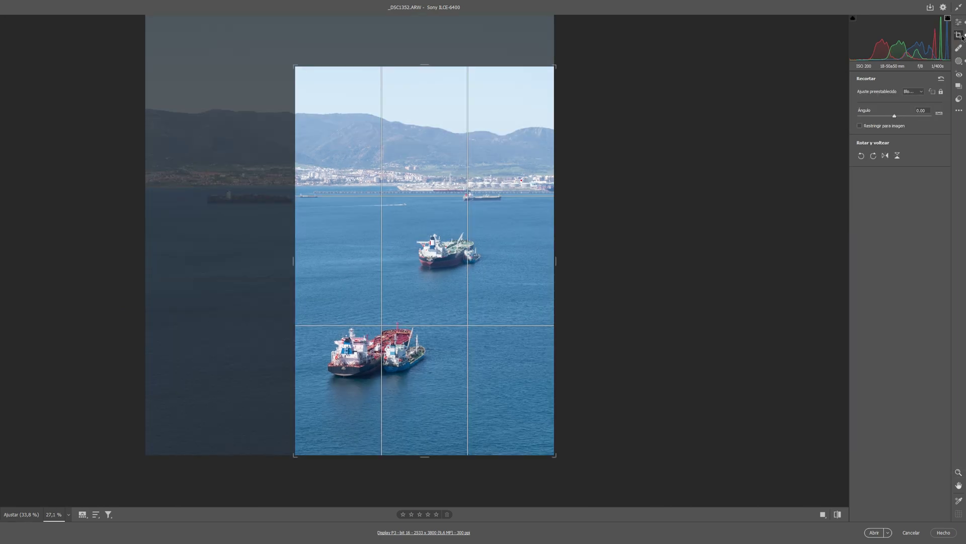
left_click(919, 94)
left_click(910, 103)
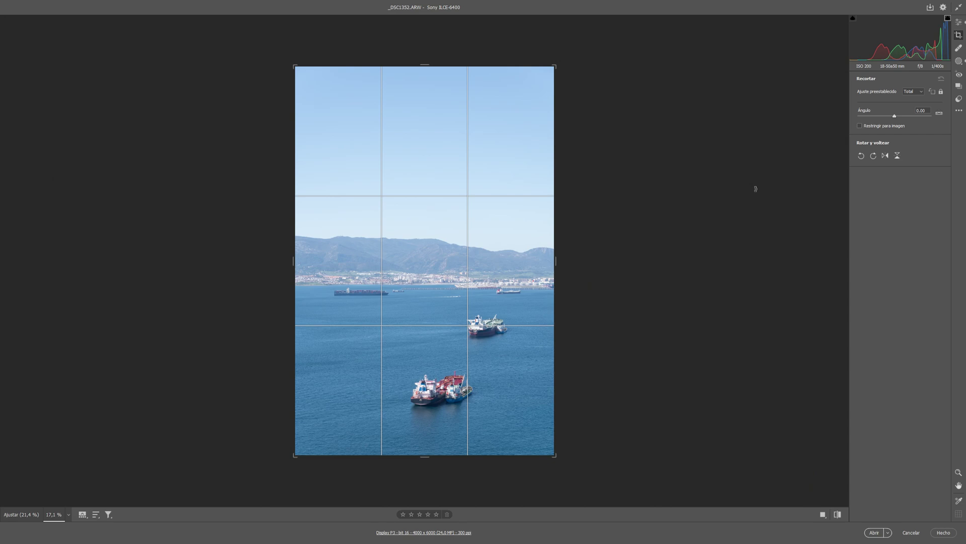
key("ctrl+z")
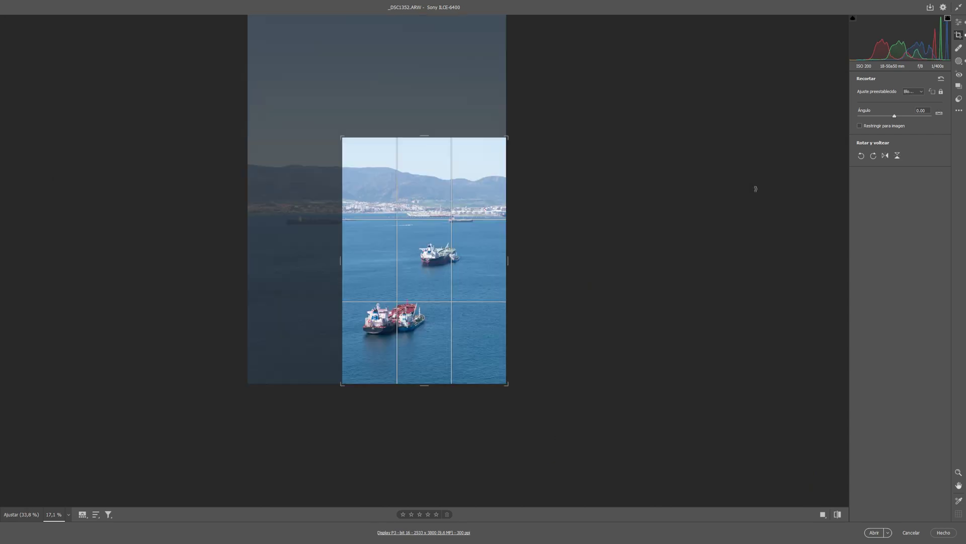
key("Return")
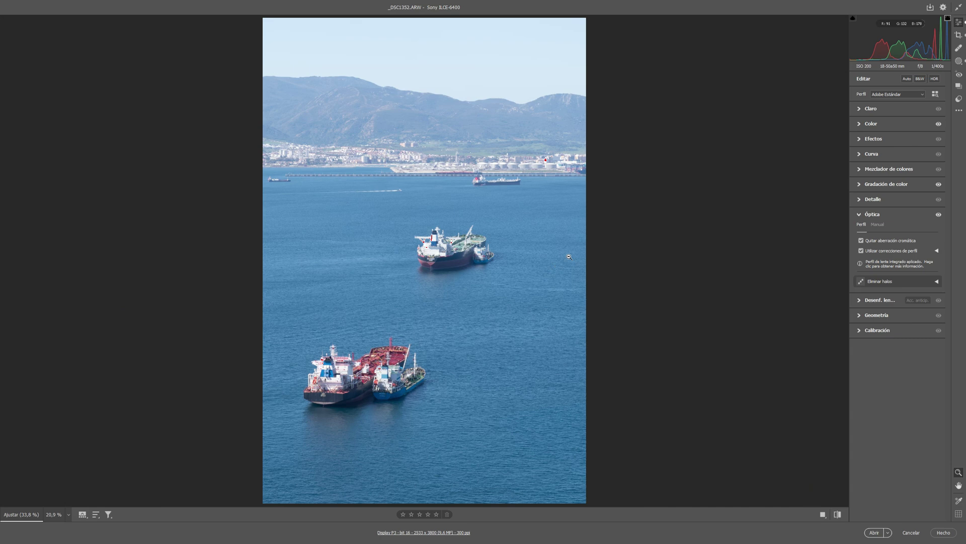
Set the light adjustments to exposure +0.25, highlights -60, whites +10 and blacks -10
left_click(864, 108)
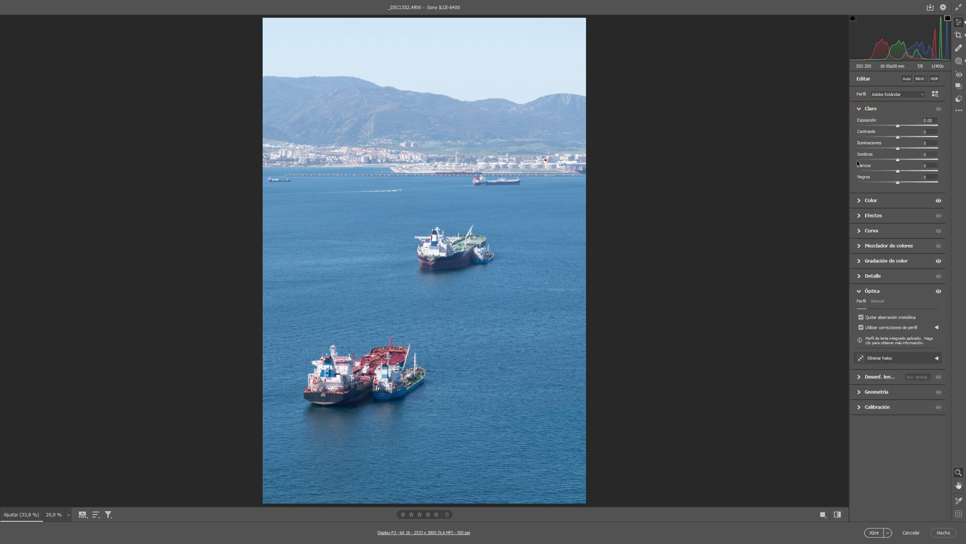
left_click(898, 126)
left_click_drag(898, 127, 901, 128)
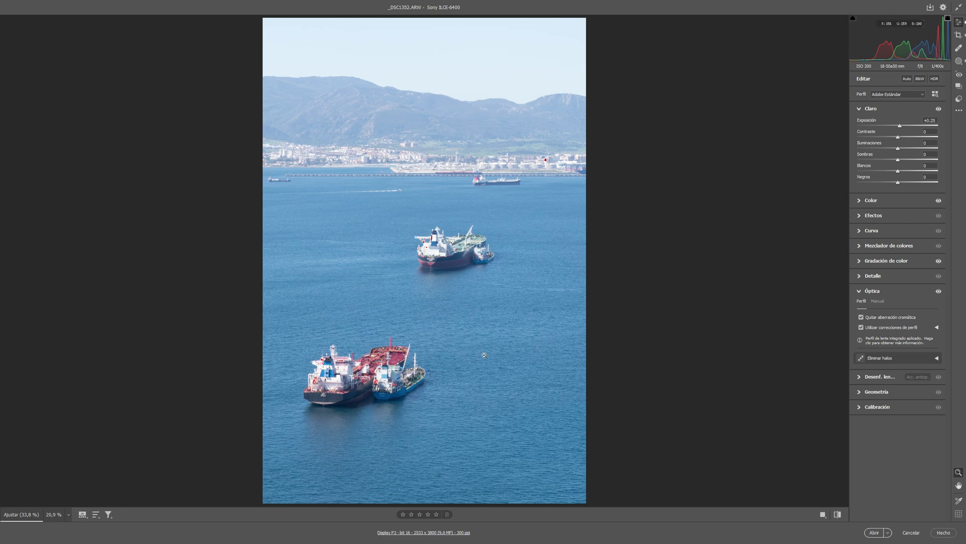
left_click_drag(897, 150, 873, 145)
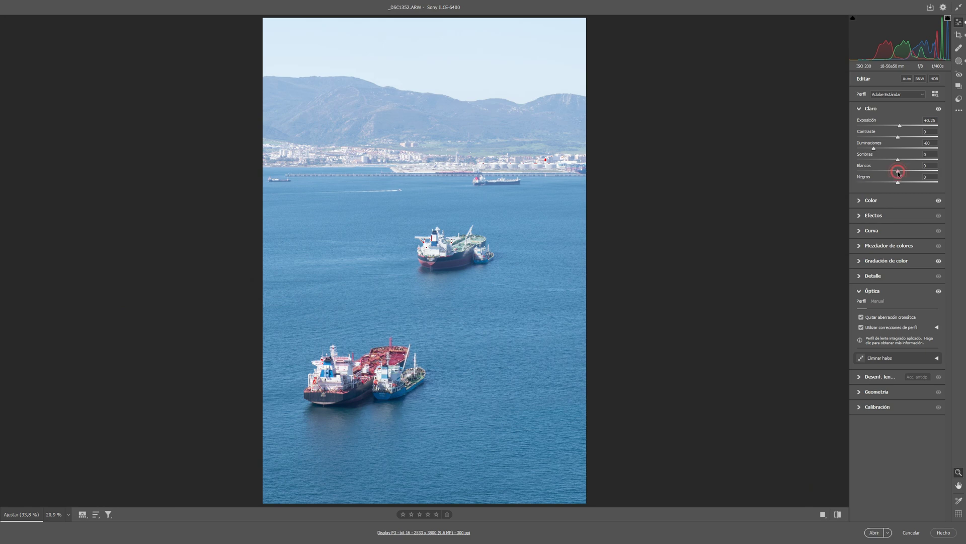
left_click_drag(899, 173, 901, 173)
left_click_drag(898, 181, 894, 186)
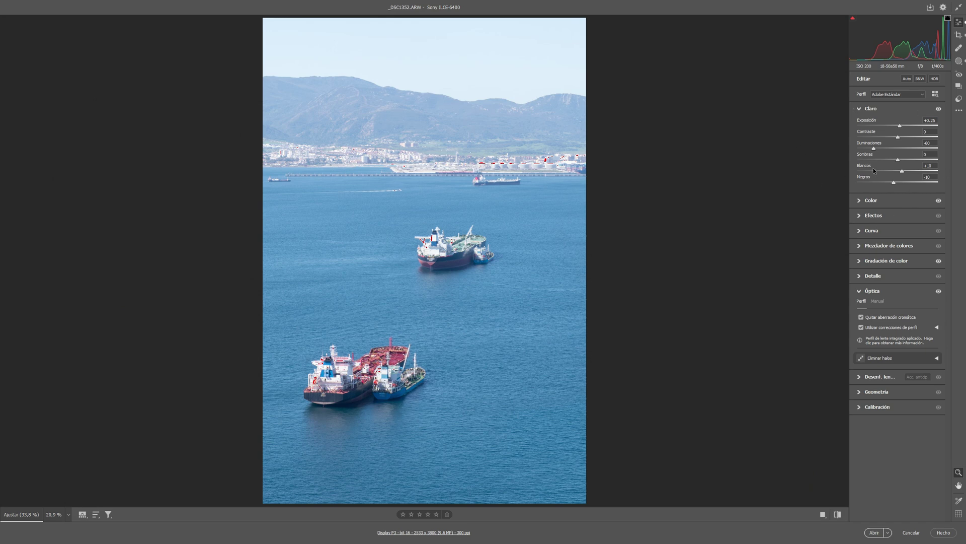
left_click(866, 108)
Warm the photo's color temperature slightly and raise its Intensidad (vibrance) a little
left_click(860, 123)
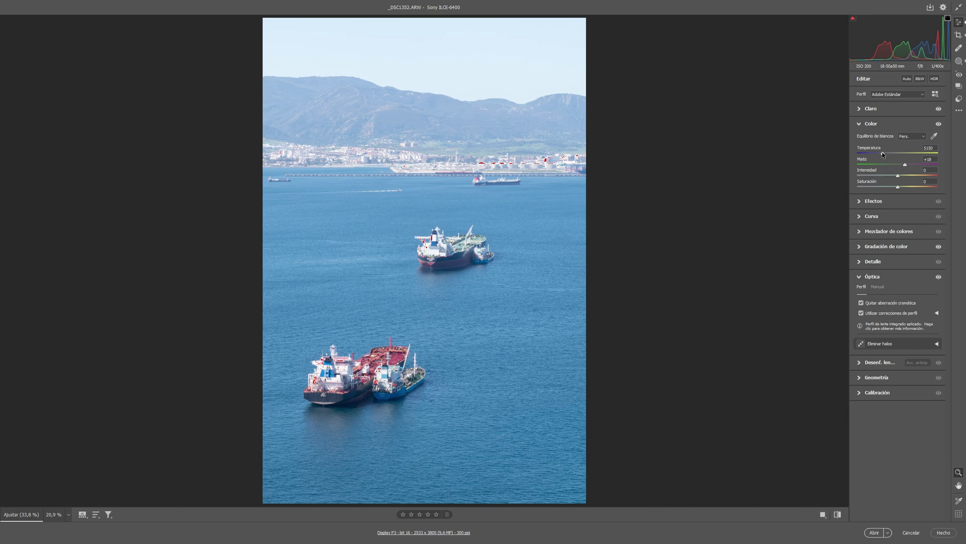
left_click_drag(882, 155, 888, 155)
left_click_drag(899, 175, 903, 176)
left_click(872, 124)
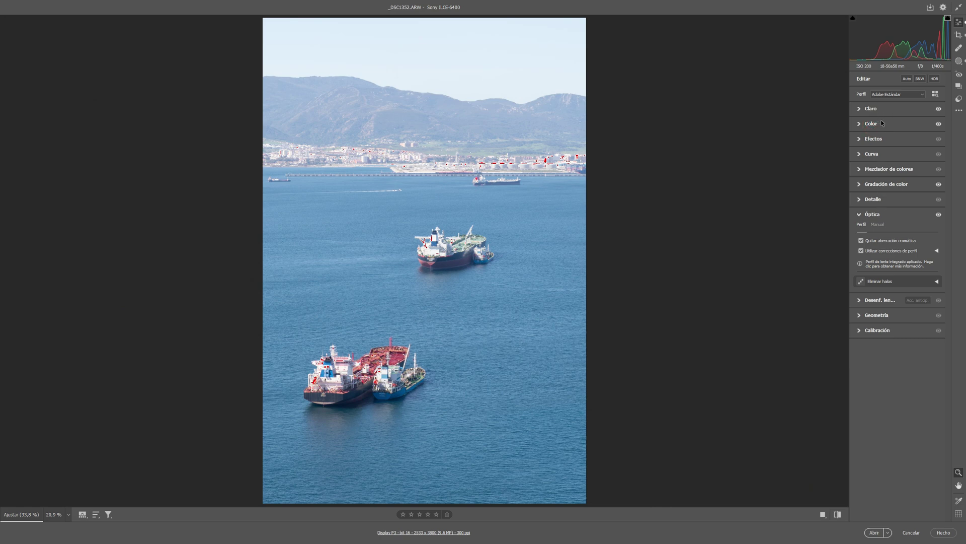
left_click(873, 214)
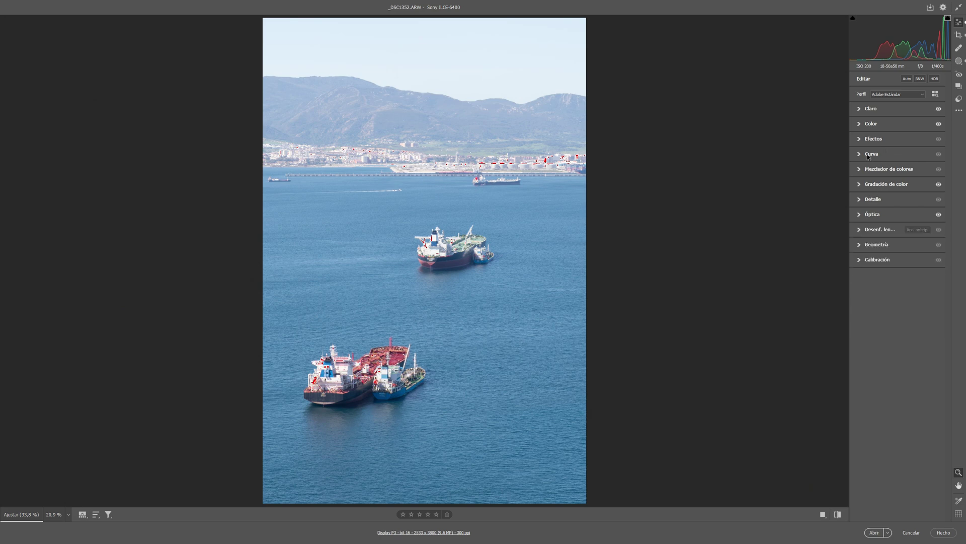
Shape the point curve with black point output 10, points at input 46/output 47 and 187/186, and white point output 246
left_click(868, 155)
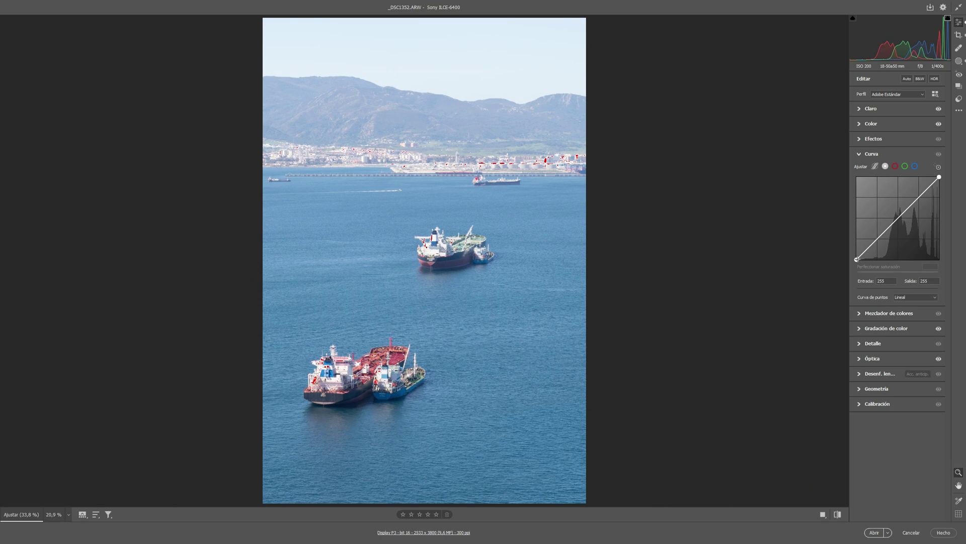
left_click_drag(857, 260, 856, 256)
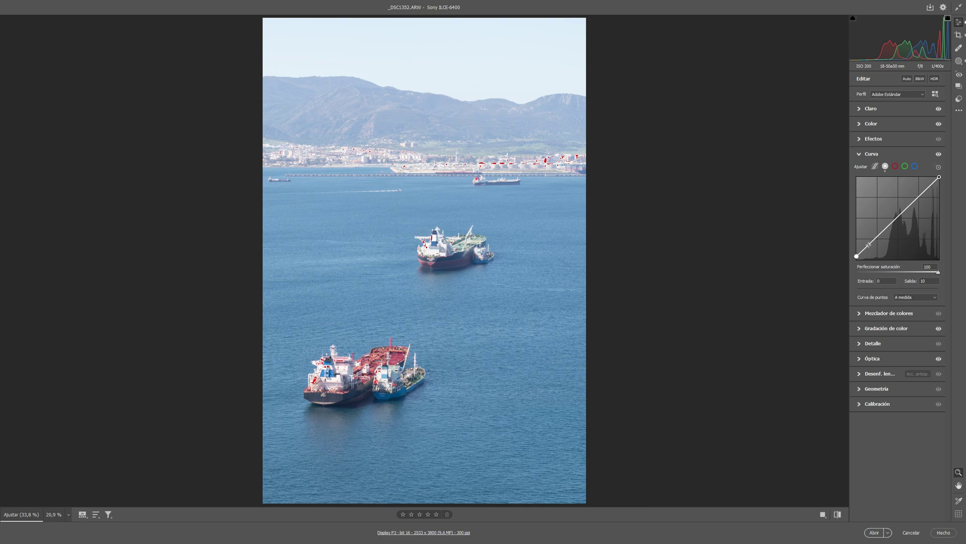
left_click_drag(869, 244, 872, 245)
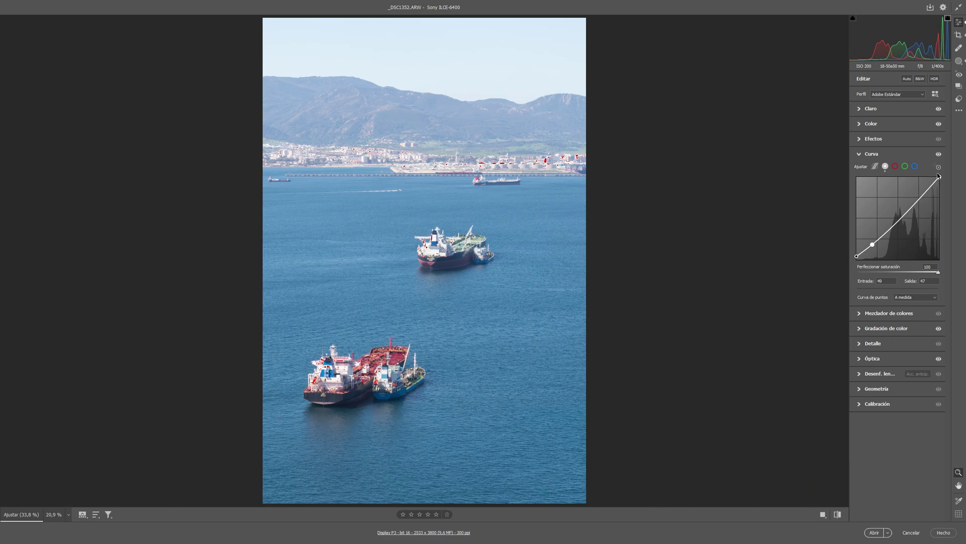
left_click(918, 198)
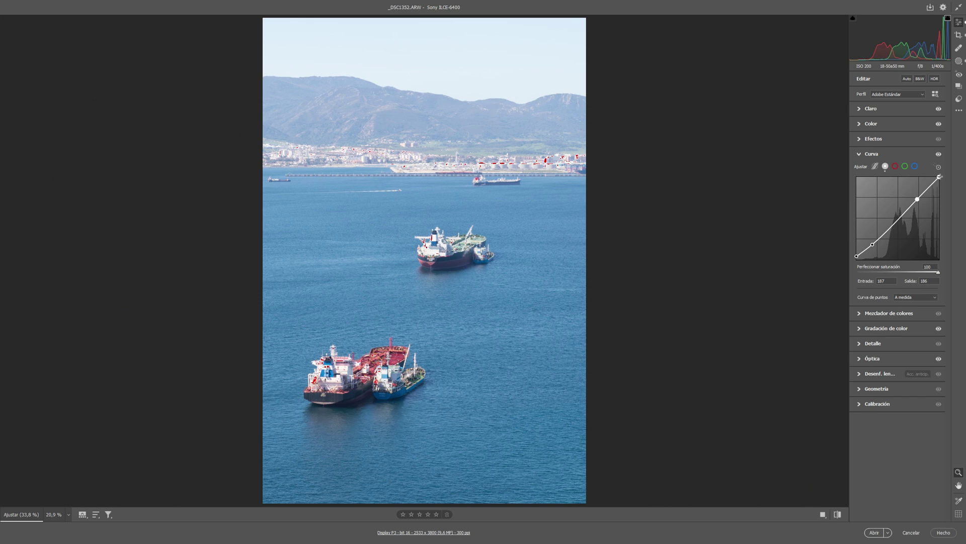
left_click_drag(939, 176, 940, 179)
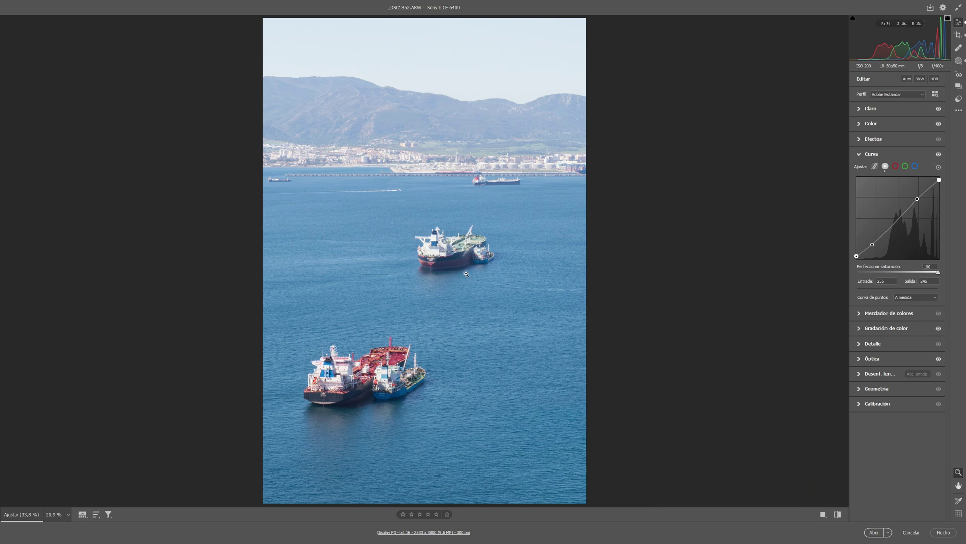
left_click(862, 153)
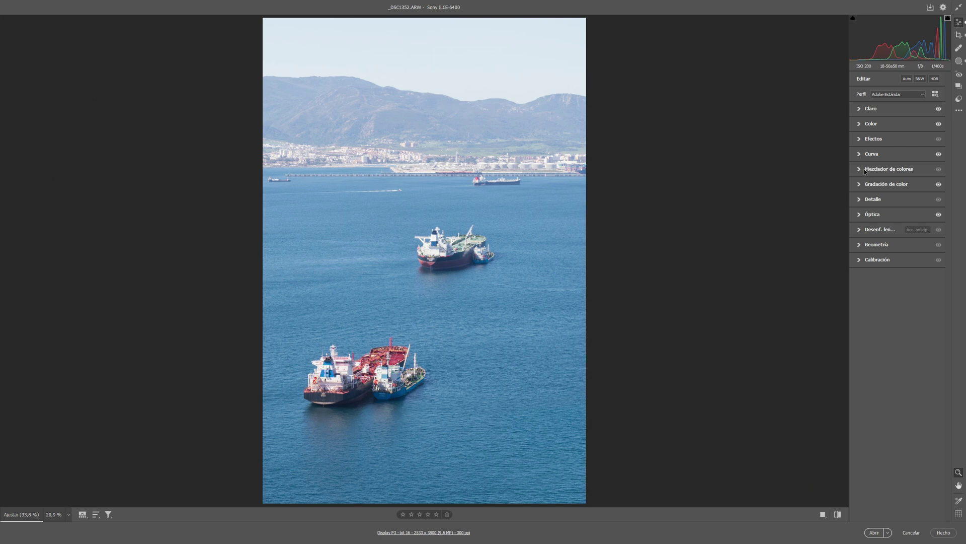
Try adjusting the blue primary saturation in the calibration settings
left_click(864, 171)
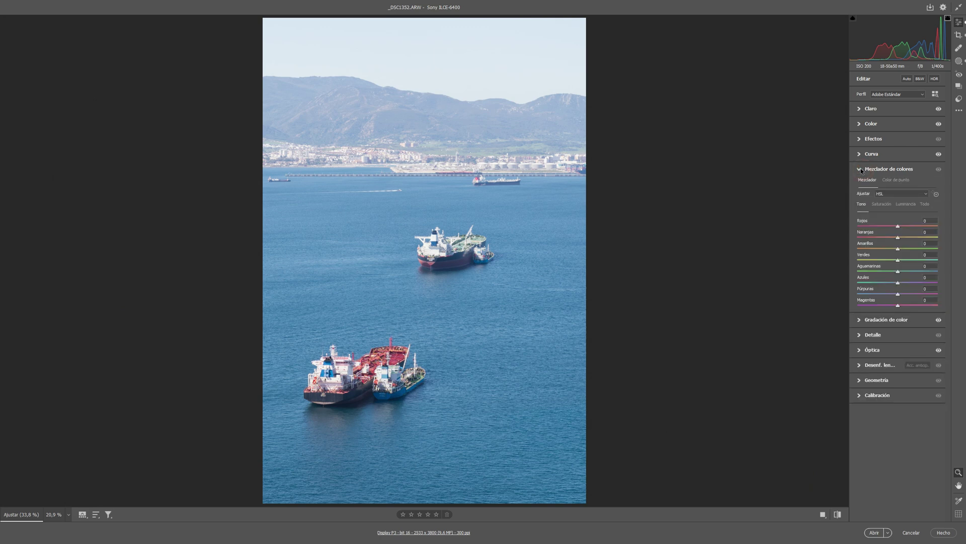
left_click(861, 171)
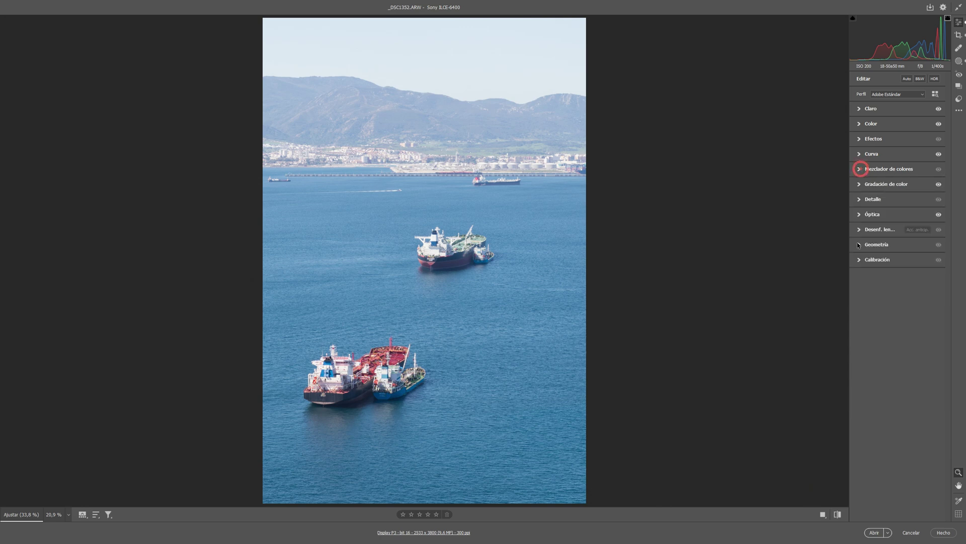
left_click(861, 259)
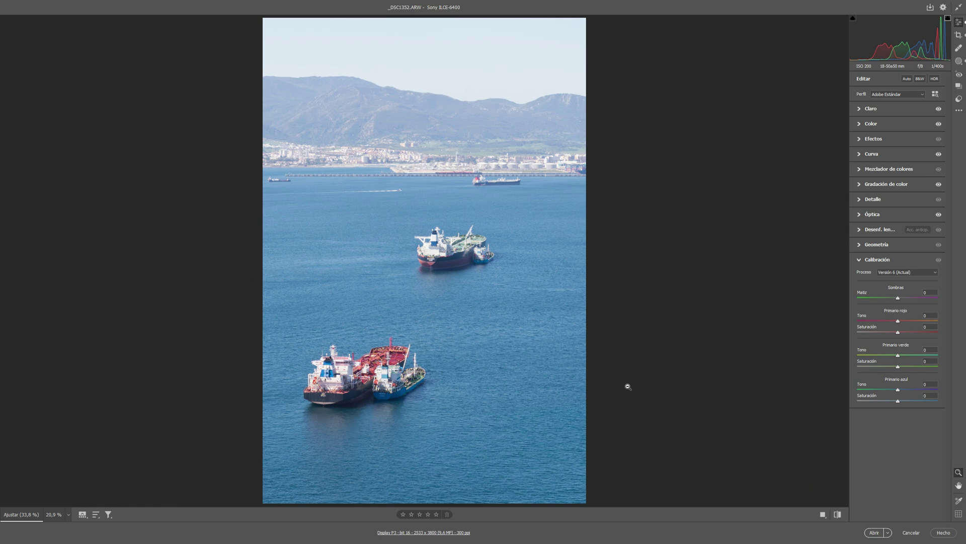
mouse_move(899, 401)
left_mouse_down()
mouse_move(917, 402)
mouse_move(898, 402)
left_mouse_up()
left_click(897, 401)
In the HSL color mixer, set the reds to hue -20 and saturation +25, and lower their luminance slightly
left_click(879, 170)
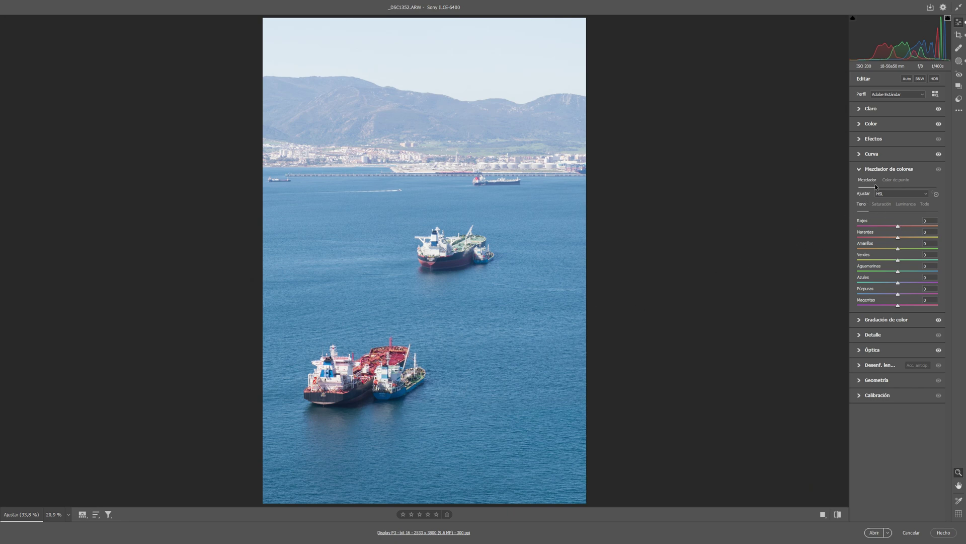
left_click(897, 227)
left_click_drag(897, 227, 889, 232)
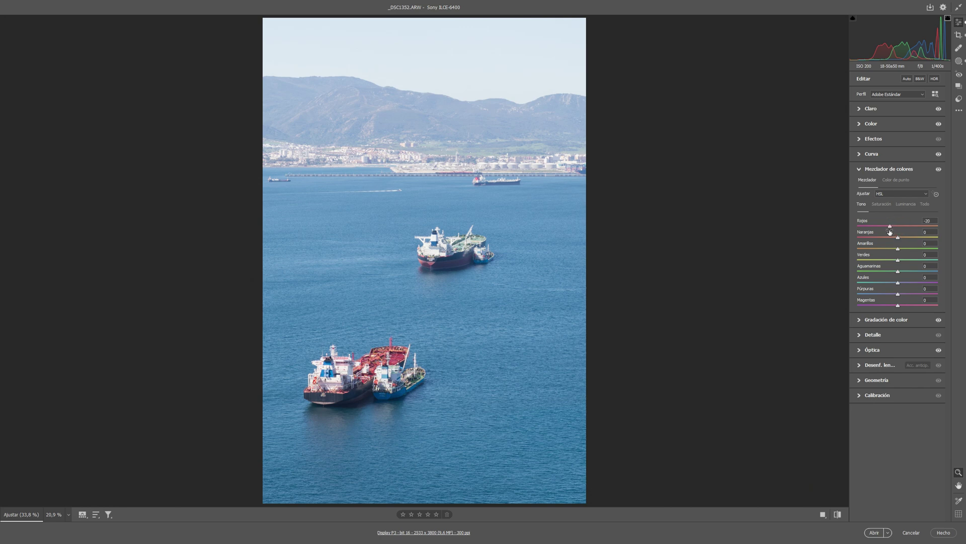
left_click(882, 204)
left_click_drag(897, 227, 909, 228)
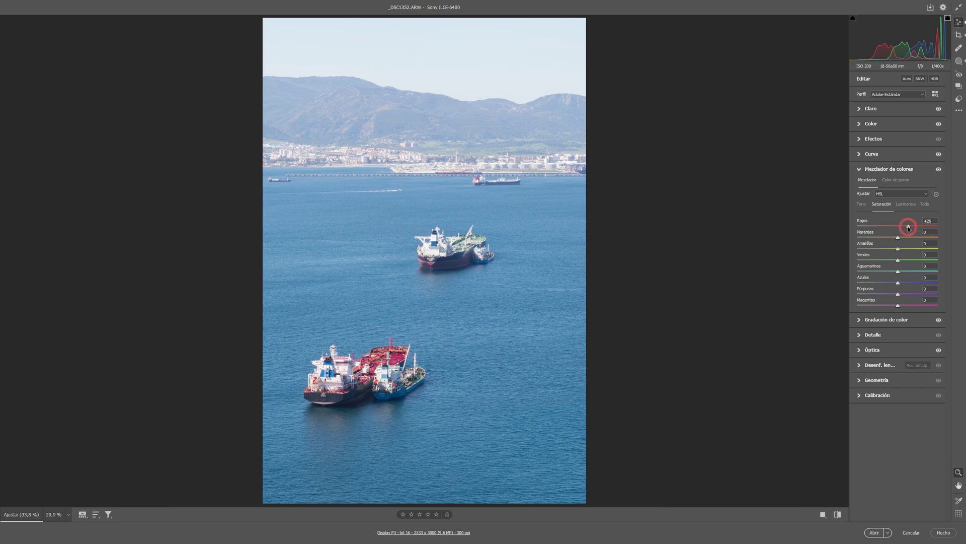
left_click(906, 204)
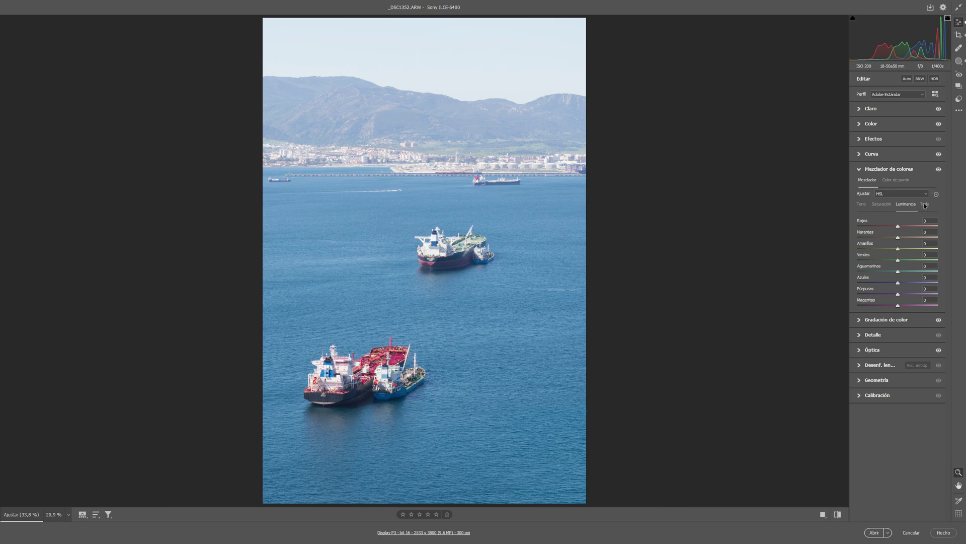
left_click_drag(899, 226, 892, 231)
In the HSL color mixer, set the greens to hue +21 and saturation +25, checking the effect on the distant hills
left_click(862, 204)
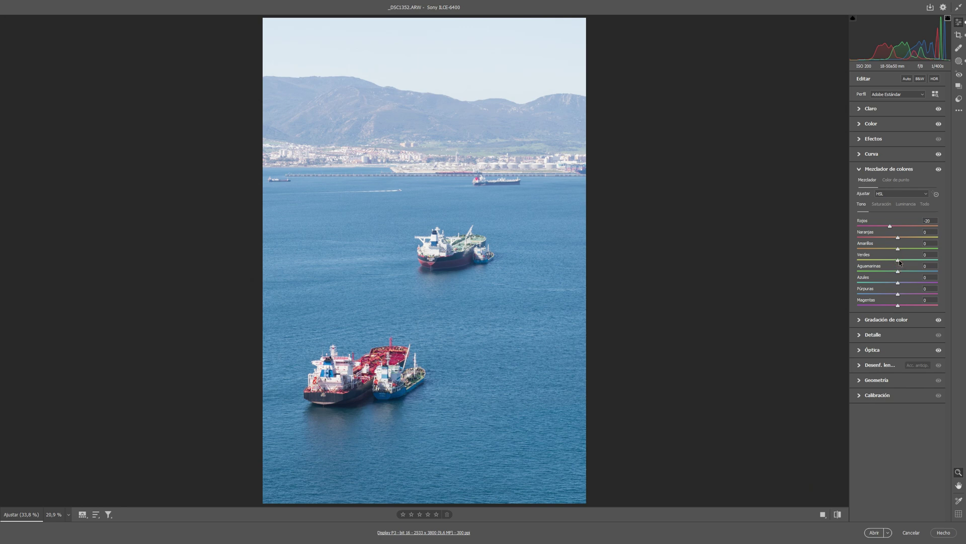
mouse_move(900, 262)
left_mouse_down()
mouse_move(831, 270)
mouse_move(951, 263)
mouse_move(908, 274)
left_mouse_up()
left_click(882, 204)
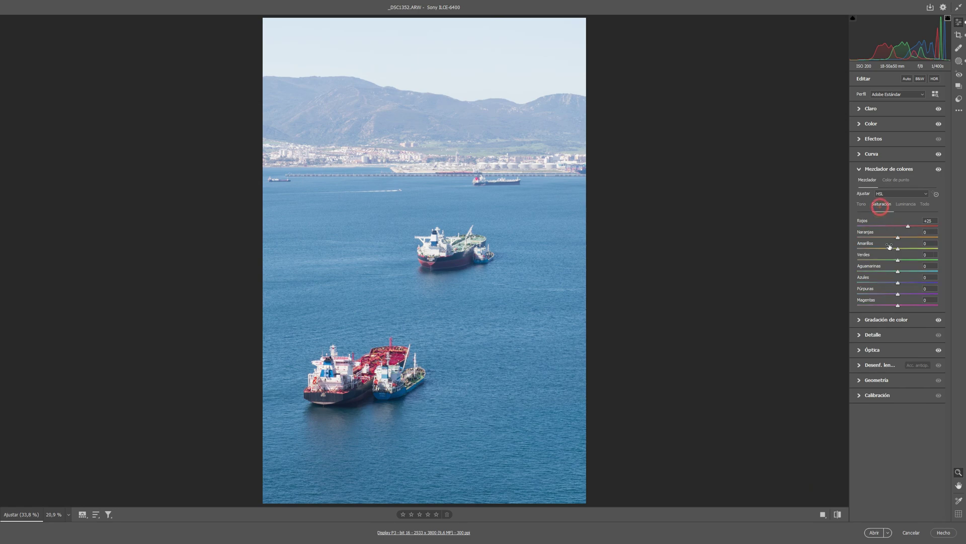
left_click_drag(899, 261, 945, 262)
left_click_drag(446, 151, 824, 270)
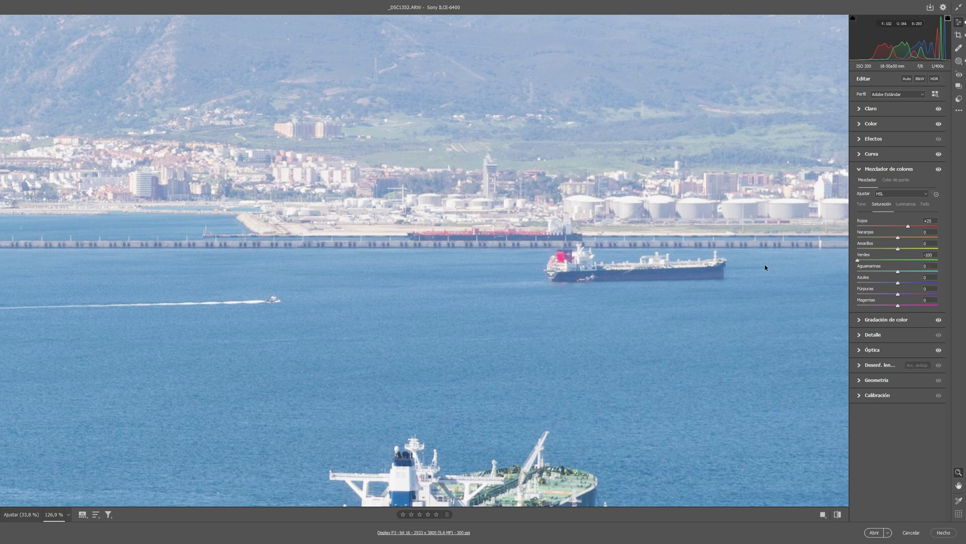
left_click(906, 261)
left_click(908, 260)
left_click(568, 265)
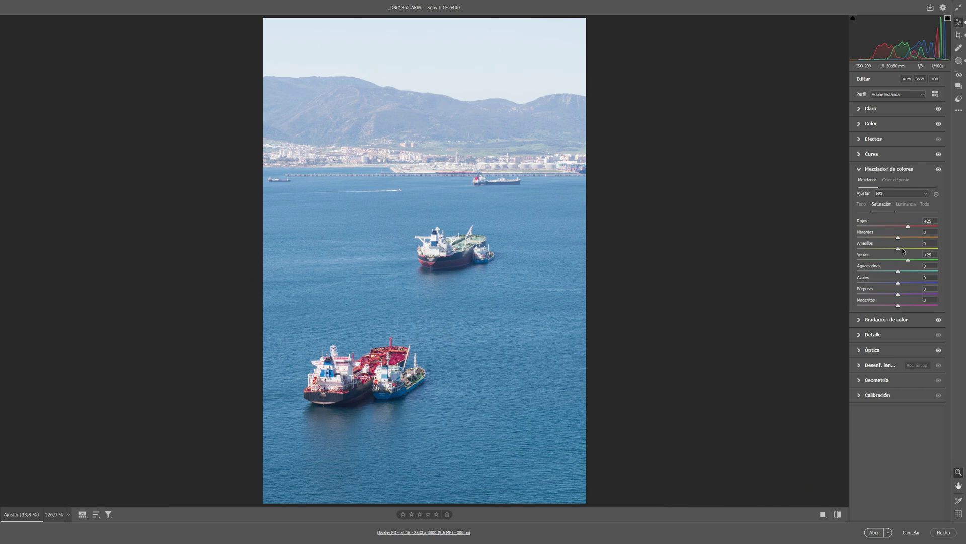
left_click(860, 205)
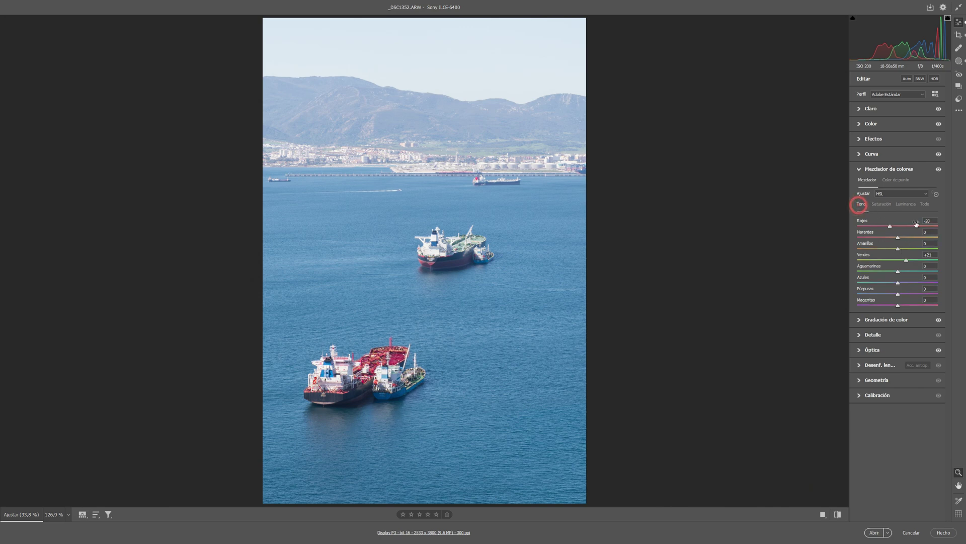
left_click(881, 204)
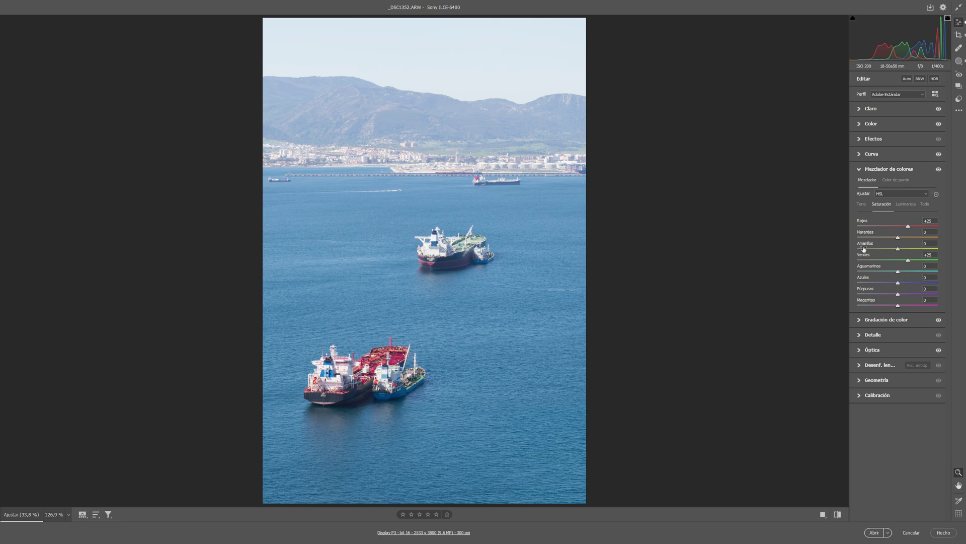
left_click(862, 204)
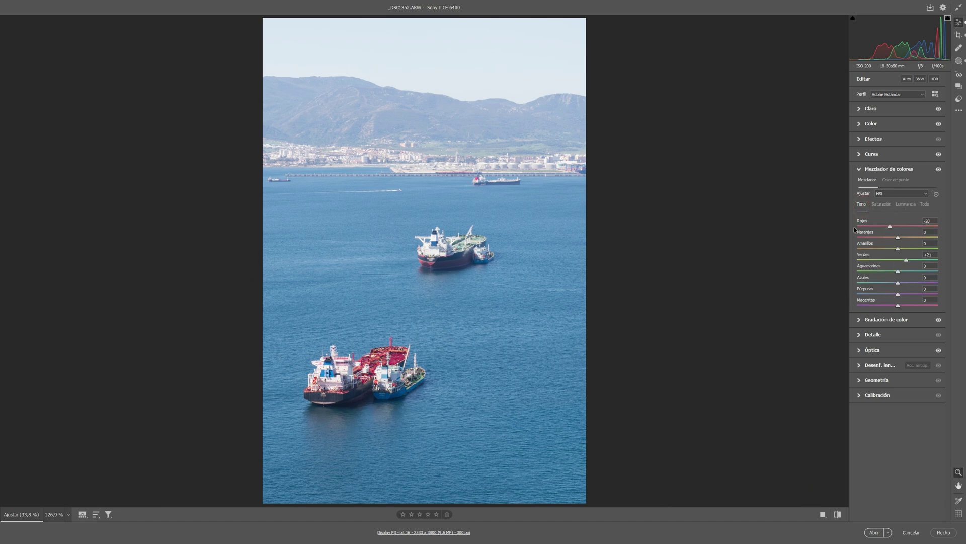
left_click(865, 171)
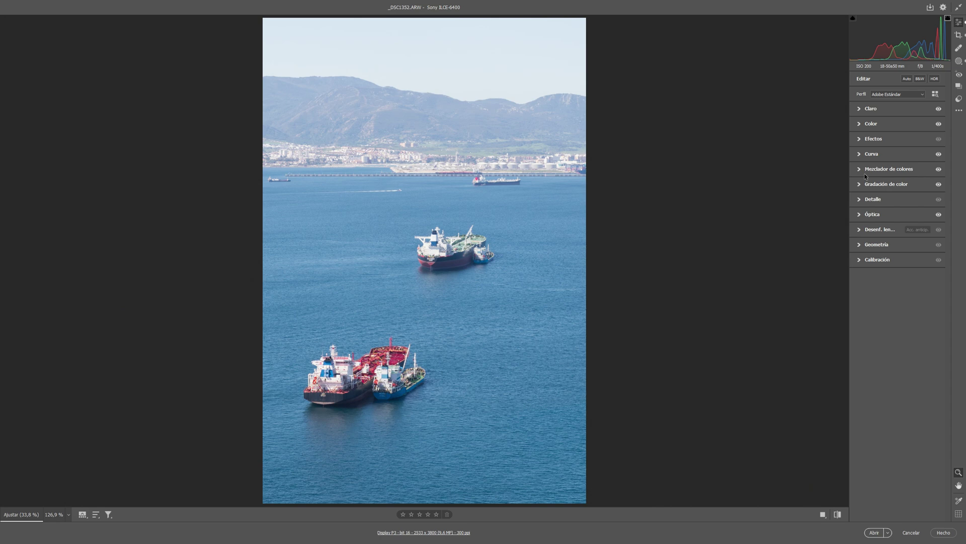
In the color grading, tint the shadows with hue 165 and saturation 17, checking the photo with and without the tint
left_click(866, 184)
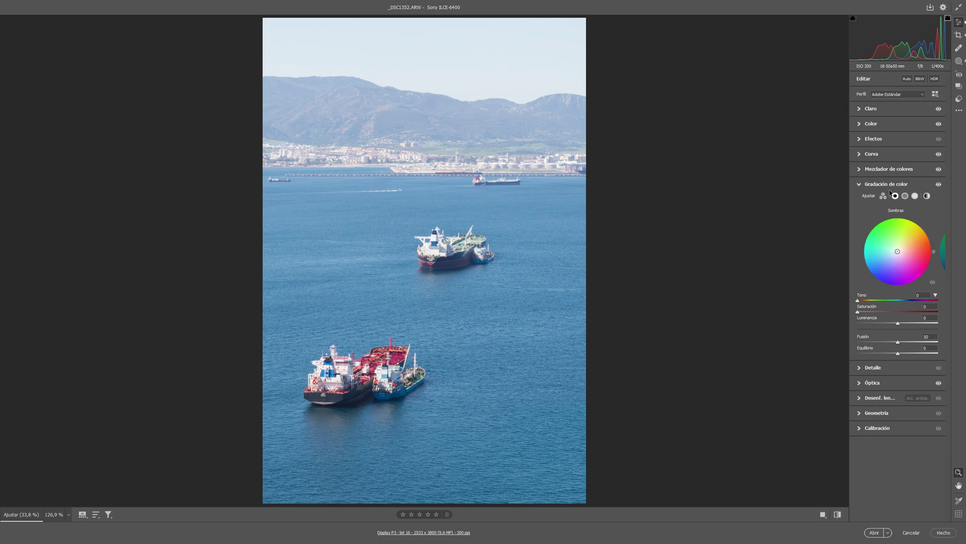
left_click(874, 272)
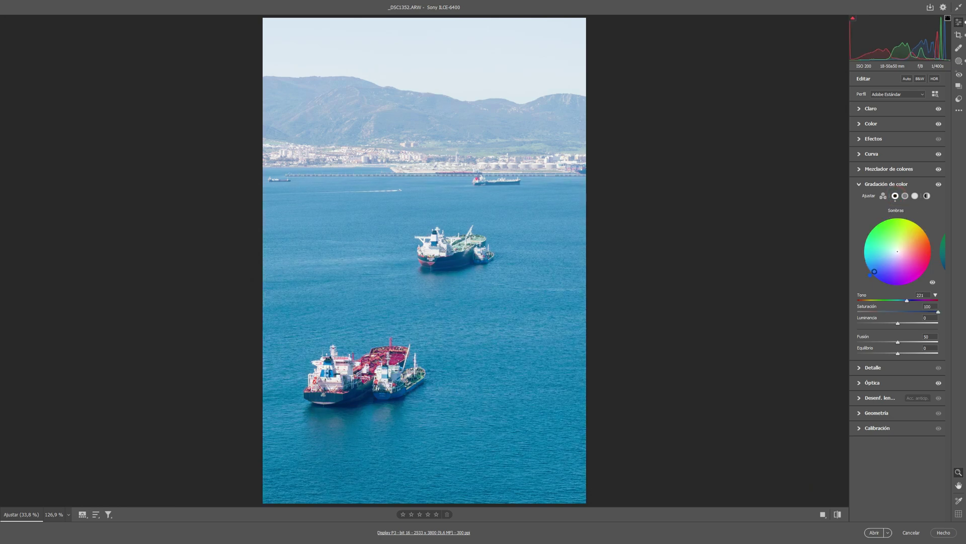
left_click_drag(874, 271, 867, 244)
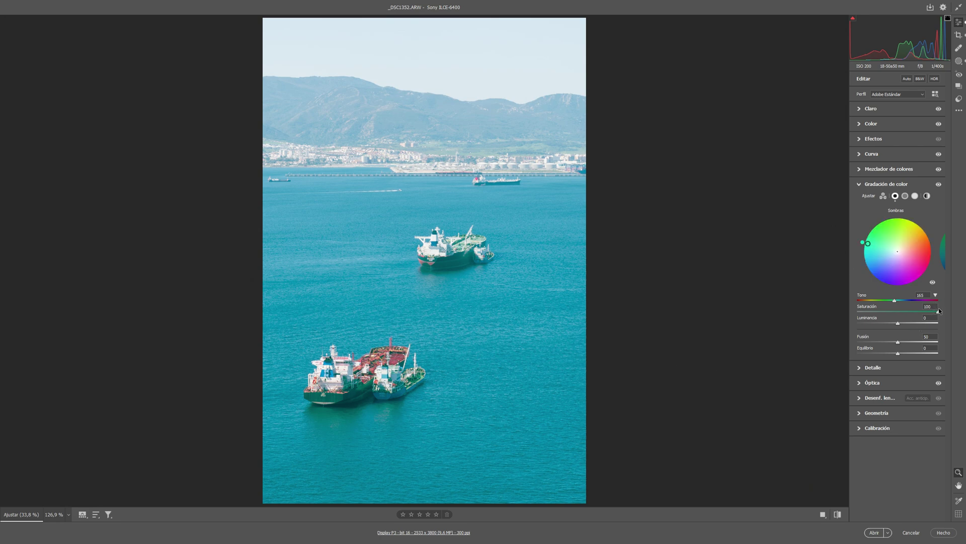
left_click_drag(938, 313, 935, 313)
key("ctrl+z")
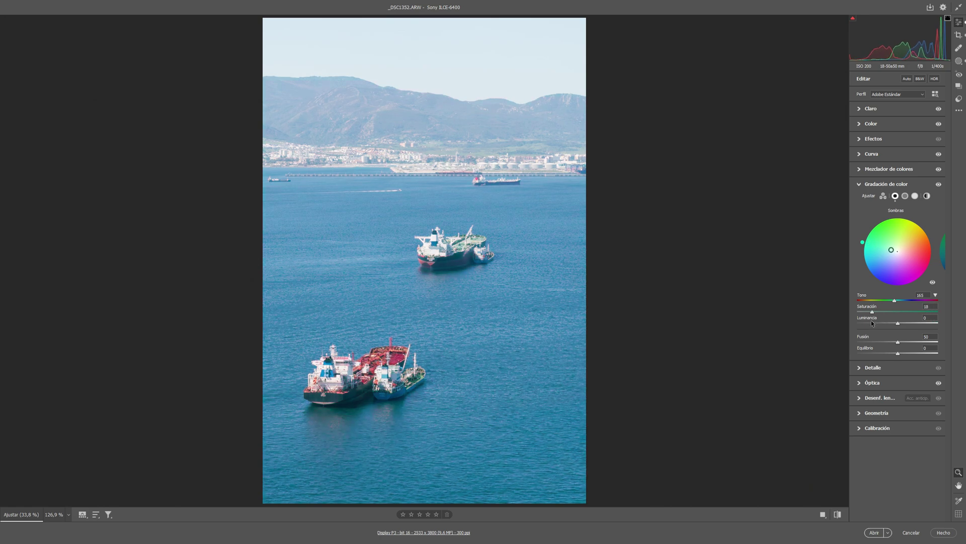
left_click(933, 284)
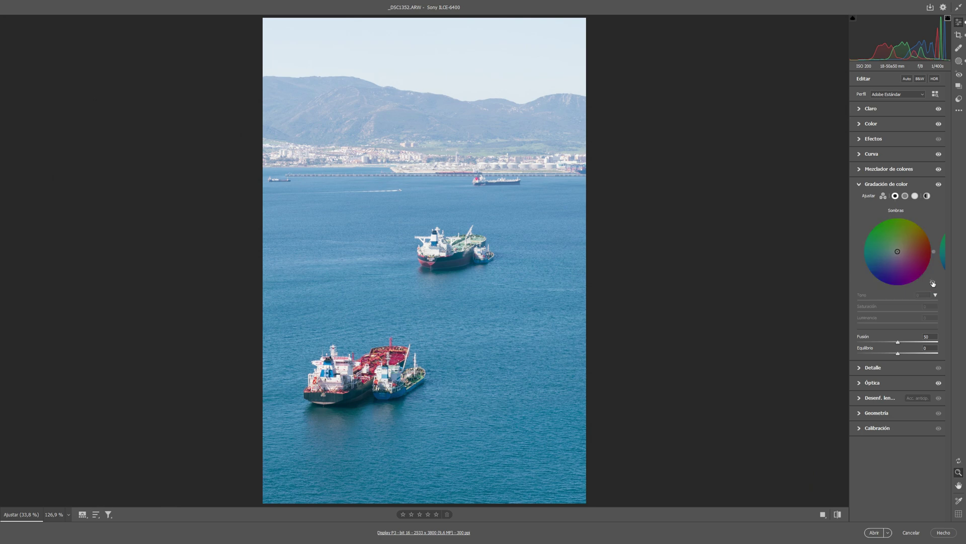
left_click(933, 284)
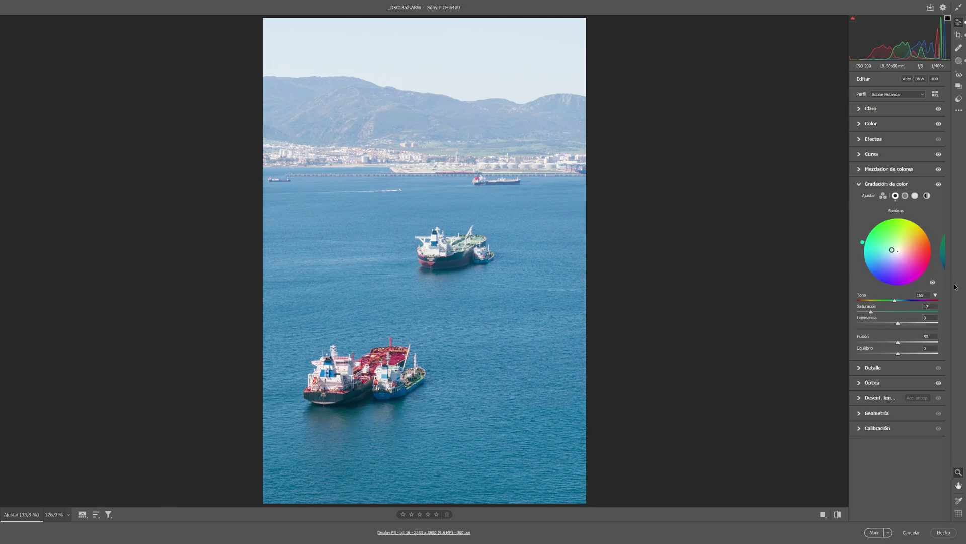
Tint the highlights with hue 62 and saturation 30, and compare the photo with and without the color grading
left_click(915, 196)
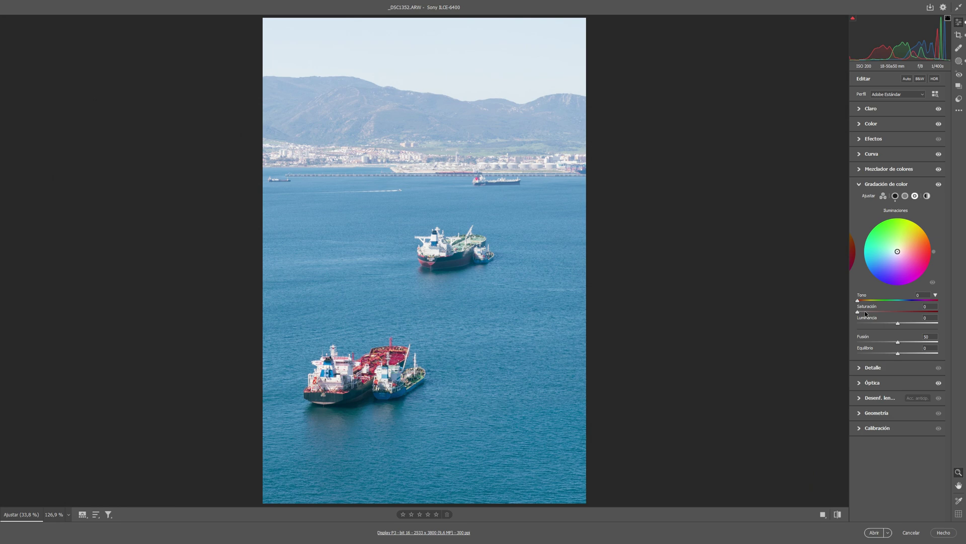
left_click(917, 225)
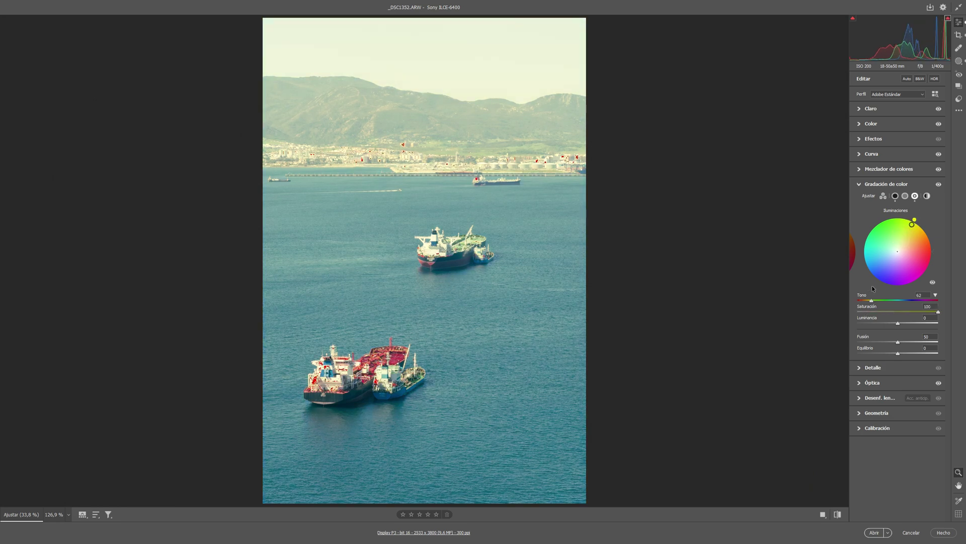
left_click_drag(938, 313, 882, 313)
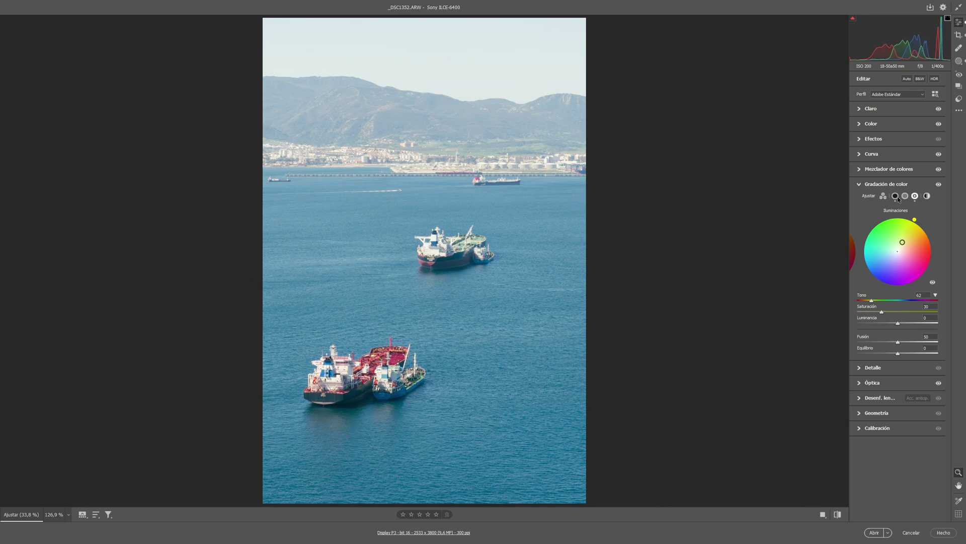
left_click(939, 184)
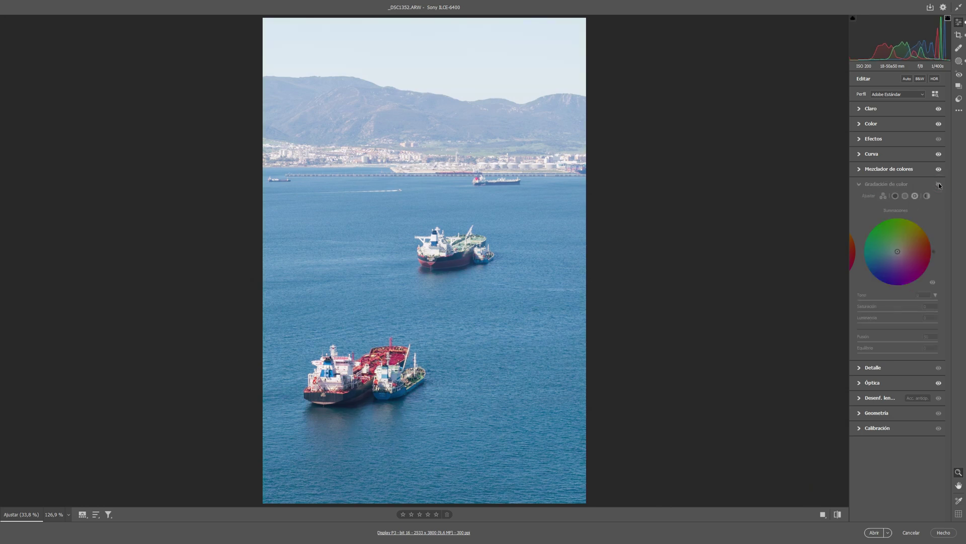
left_click(938, 185)
left_click(938, 184)
left_click(939, 184)
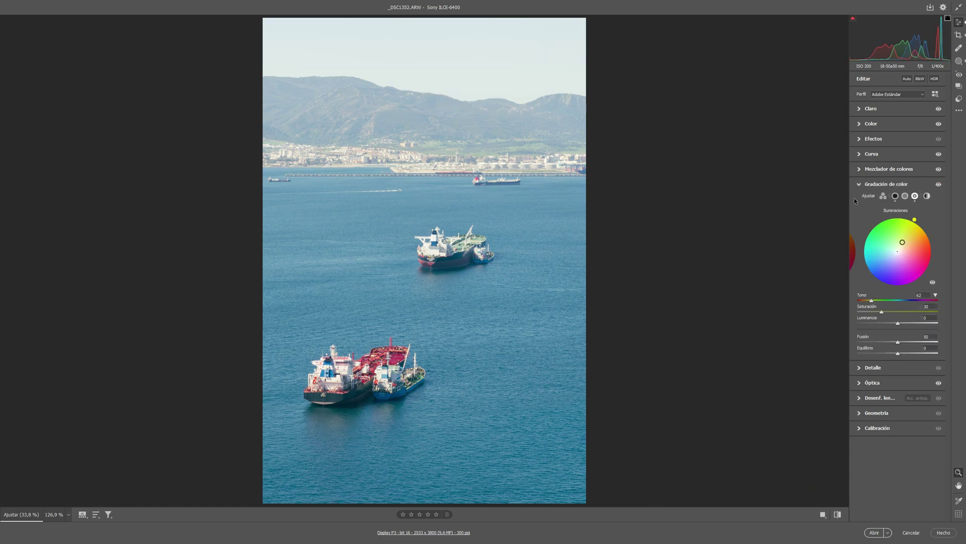
left_click(862, 185)
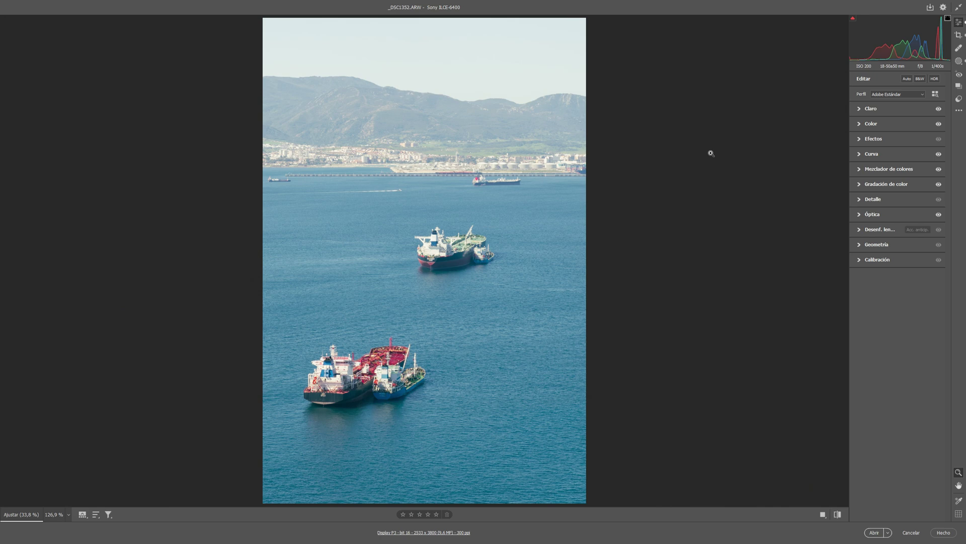
On the existing mask covering the mountains and city, set exposure to -0.20, contrast to +10 and saturation to +10
left_click(958, 61)
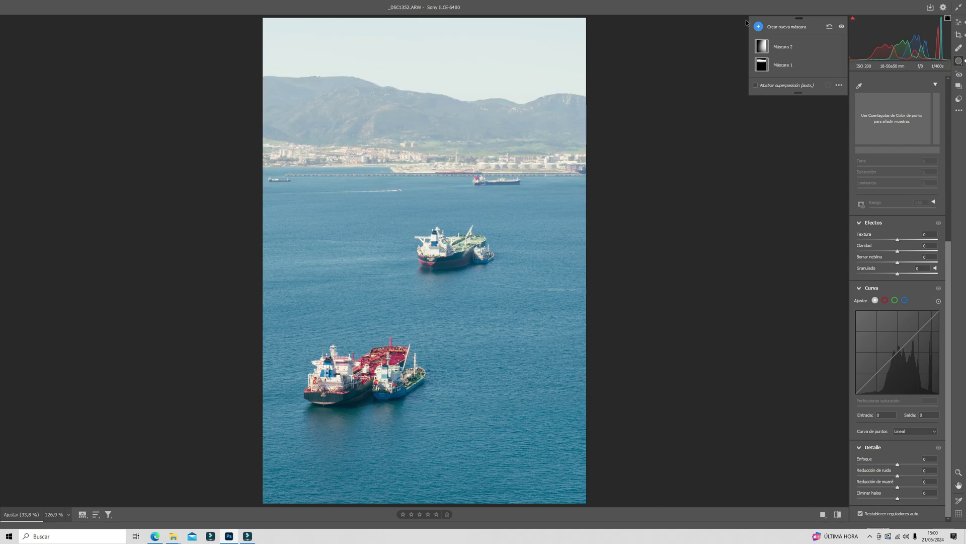
left_click(762, 64)
mouse_move(777, 91)
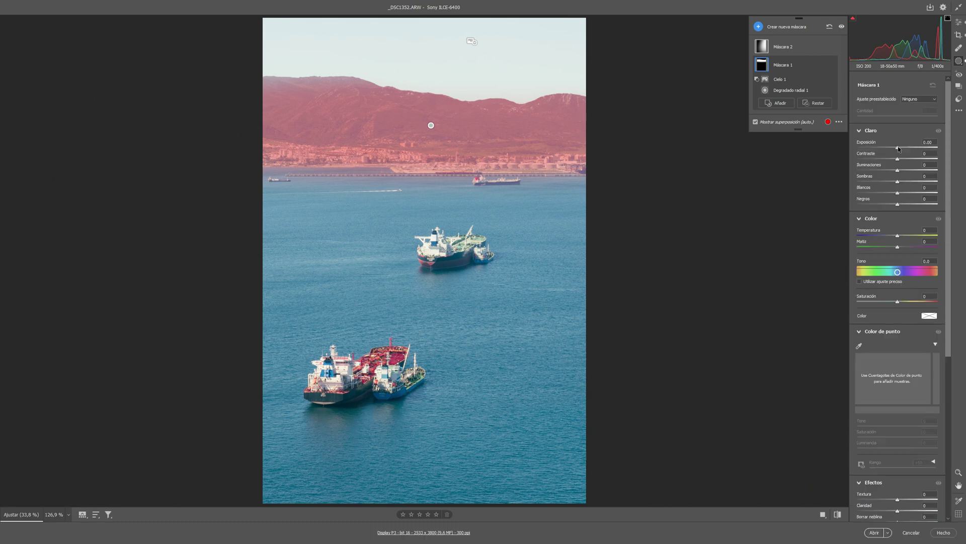
left_click_drag(897, 148, 895, 149)
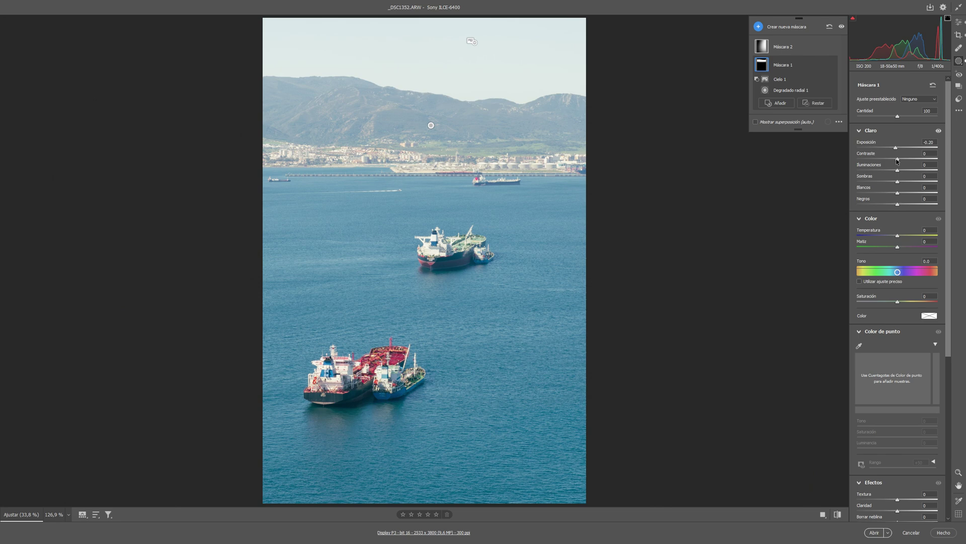
left_click_drag(898, 160, 902, 161)
left_click_drag(898, 302, 902, 302)
On the radial gradient mask, set exposure to +0.20, lower the shadows slightly and warm the temperature slightly, and compare the photo with its default settings
mouse_move(762, 48)
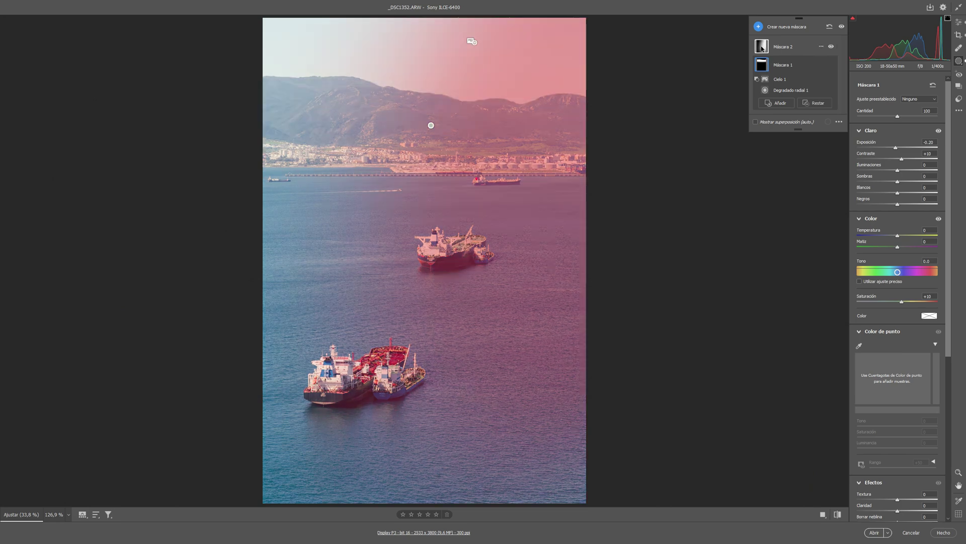
left_click(761, 46)
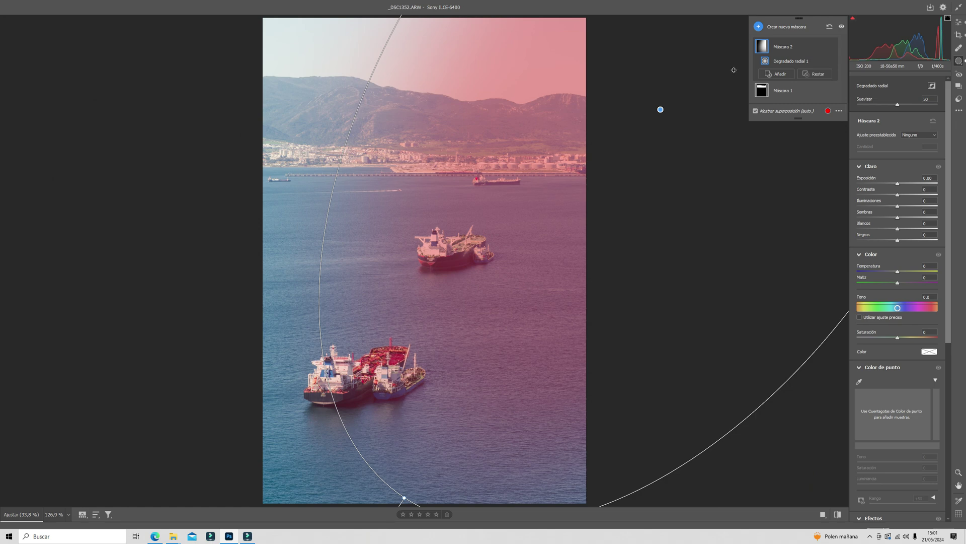
left_click_drag(898, 184, 899, 184)
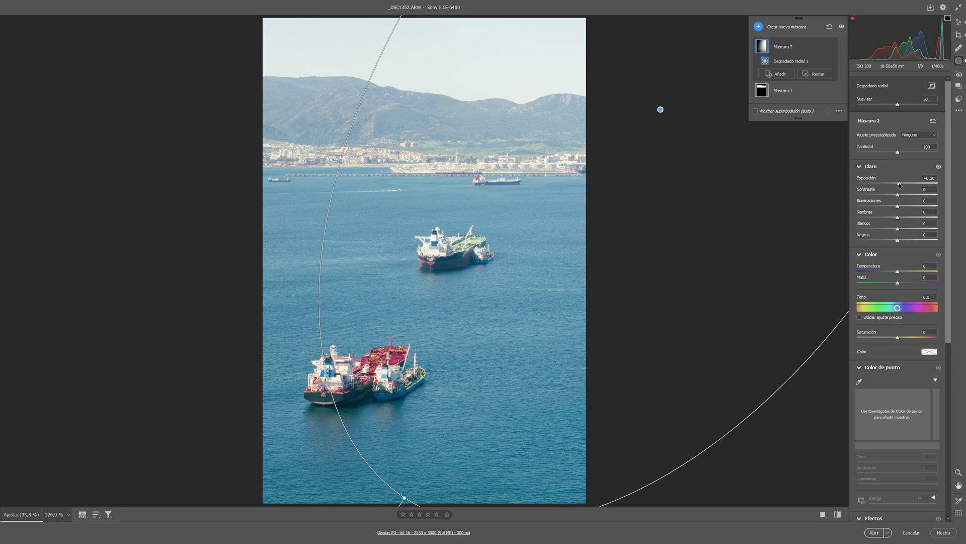
left_click(897, 218)
left_click_drag(897, 217, 895, 218)
left_click_drag(896, 218, 896, 218)
left_click_drag(898, 272, 902, 272)
left_click(958, 22)
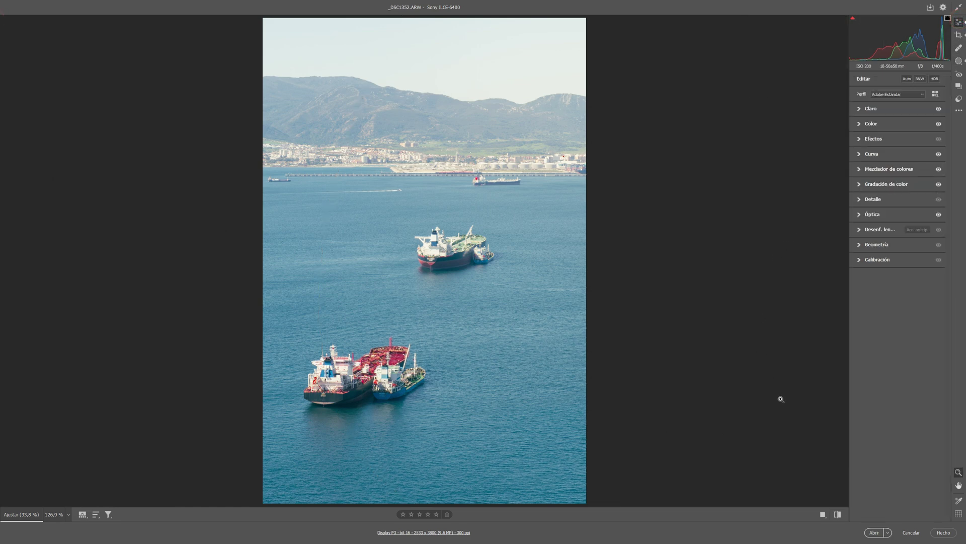
left_click(838, 514)
left_click(838, 514)
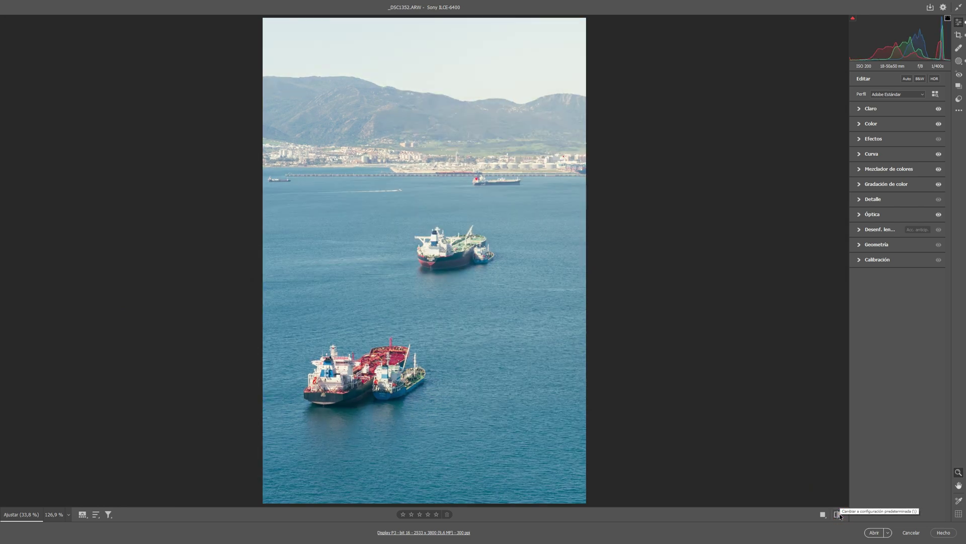